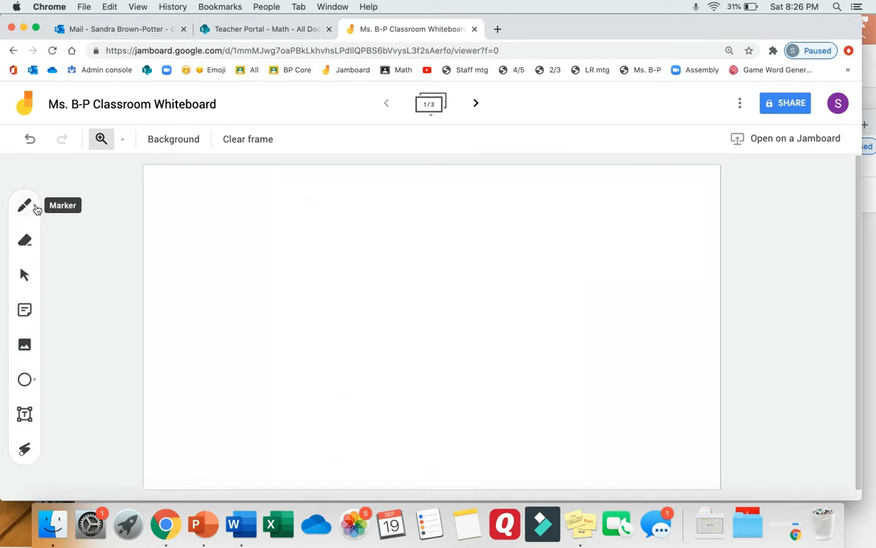
Draw a thin black wavy line across the top of the frame with the Pen type
left_click(35, 209)
left_click(36, 208)
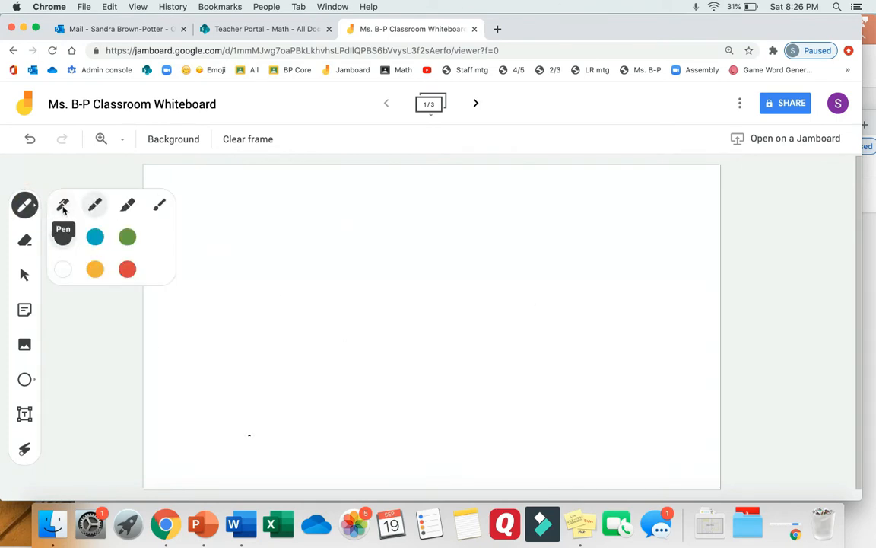
left_click(64, 206)
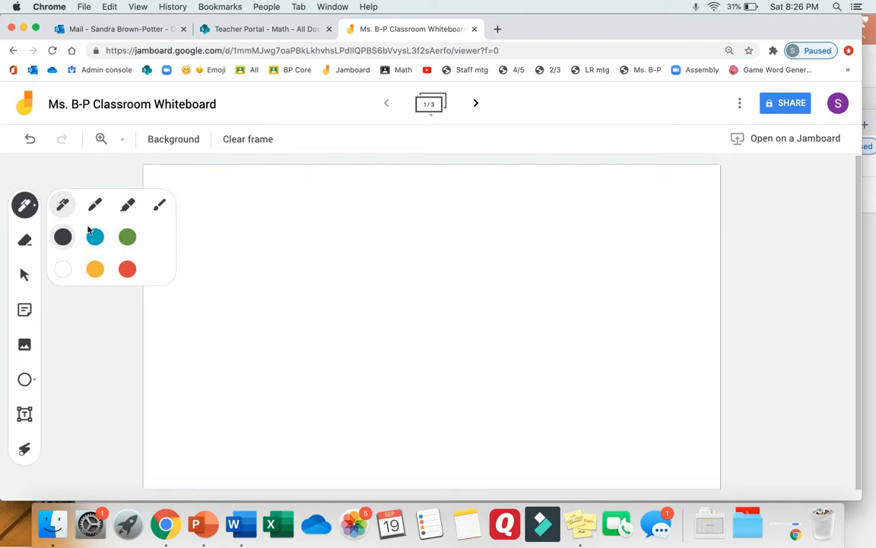
left_click(95, 207)
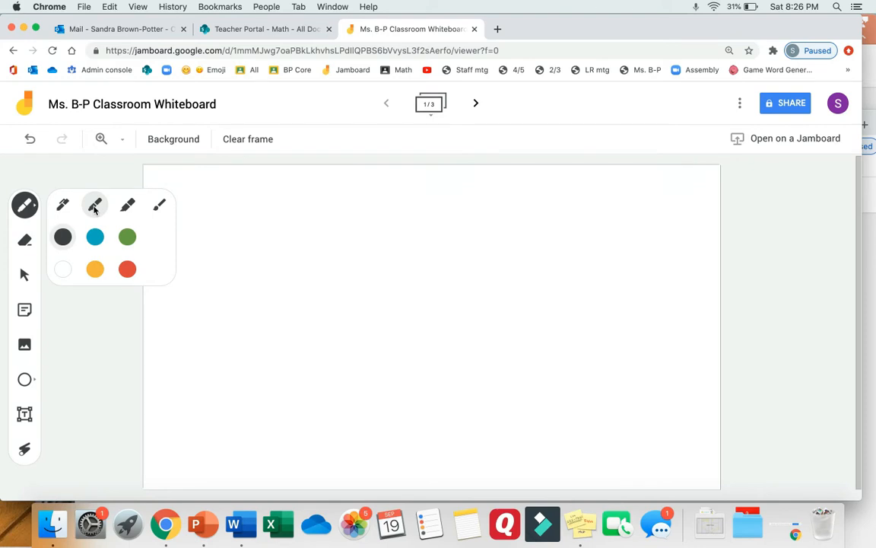
left_click(127, 206)
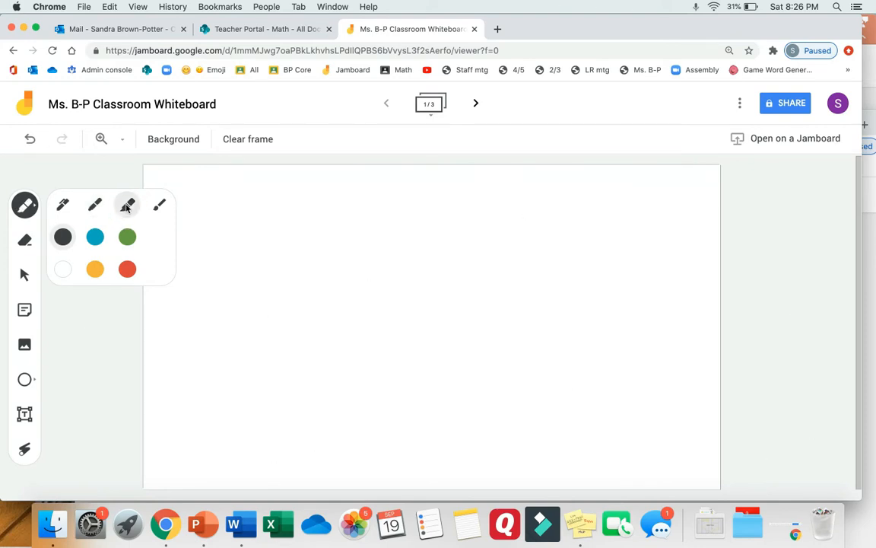
left_click(156, 208)
left_click(61, 203)
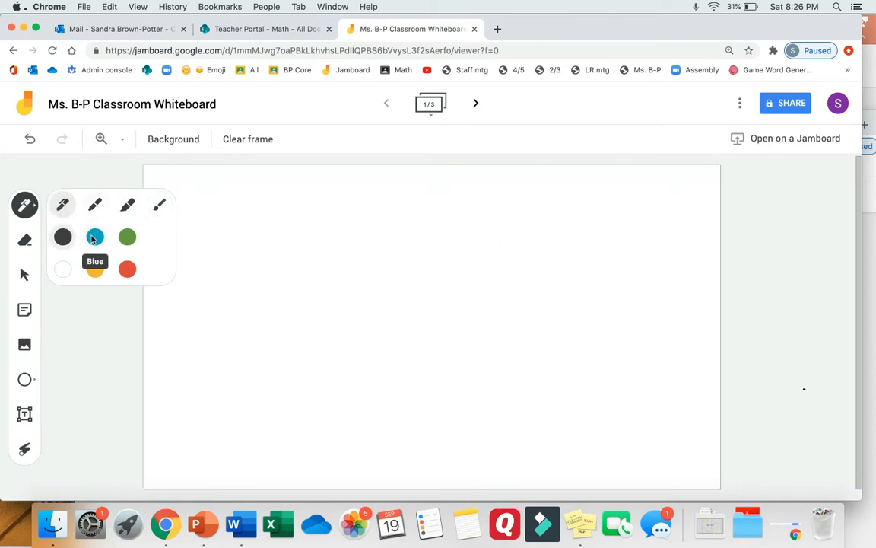
left_click(63, 236)
left_click_drag(239, 212, 577, 216)
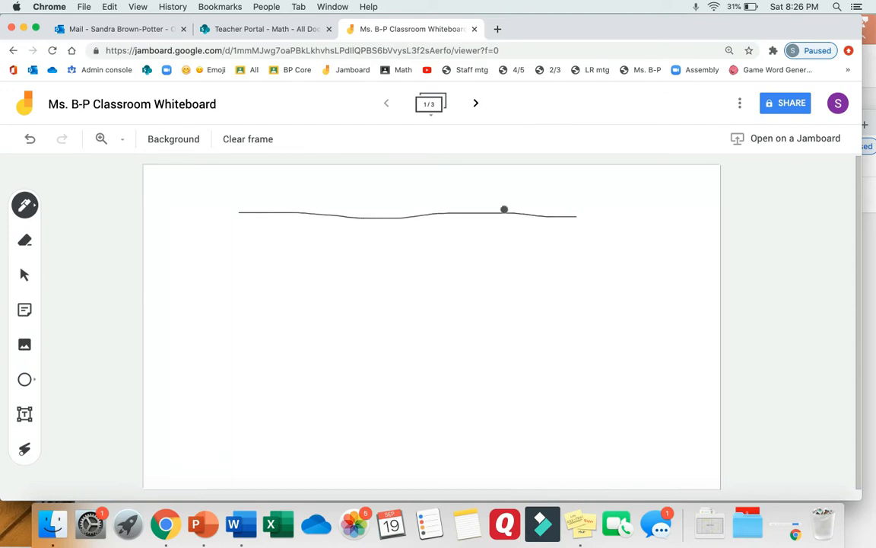
Draw a blue Marker line beneath the black one
left_click(25, 204)
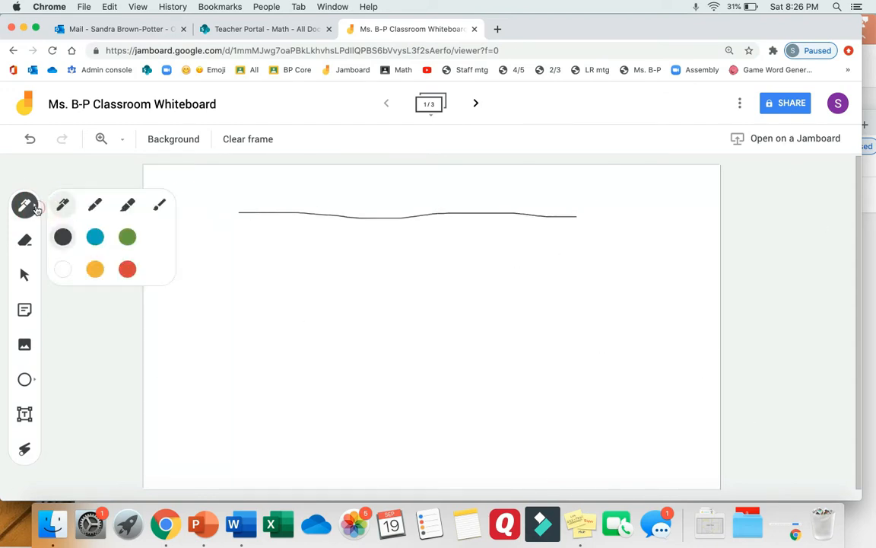
left_click(96, 206)
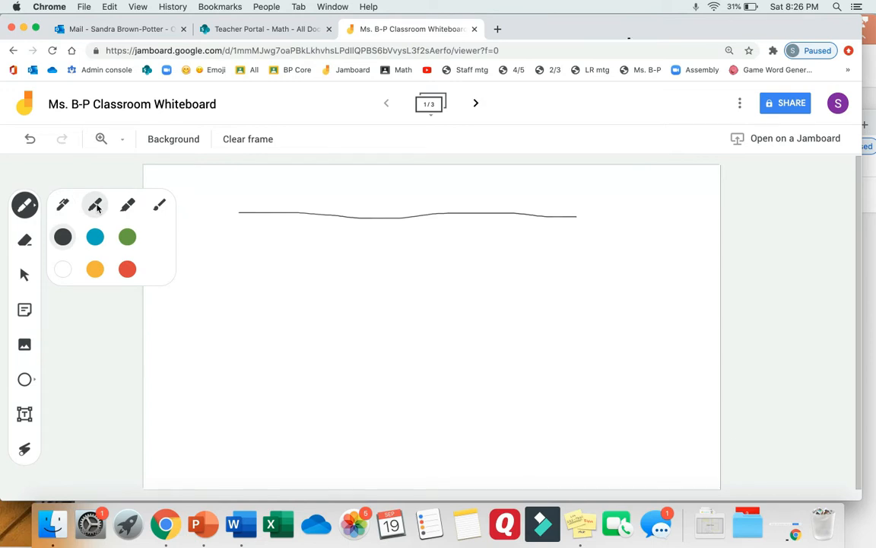
left_click(94, 239)
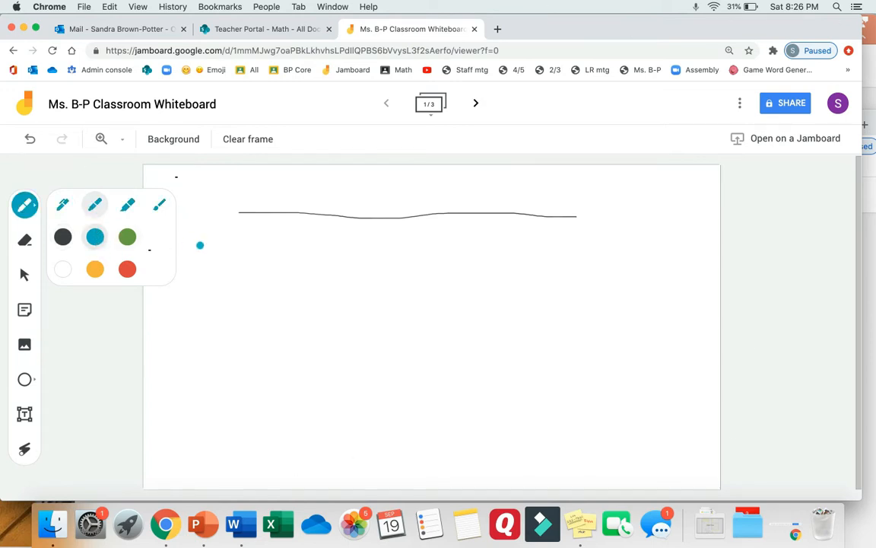
left_click_drag(241, 258, 544, 265)
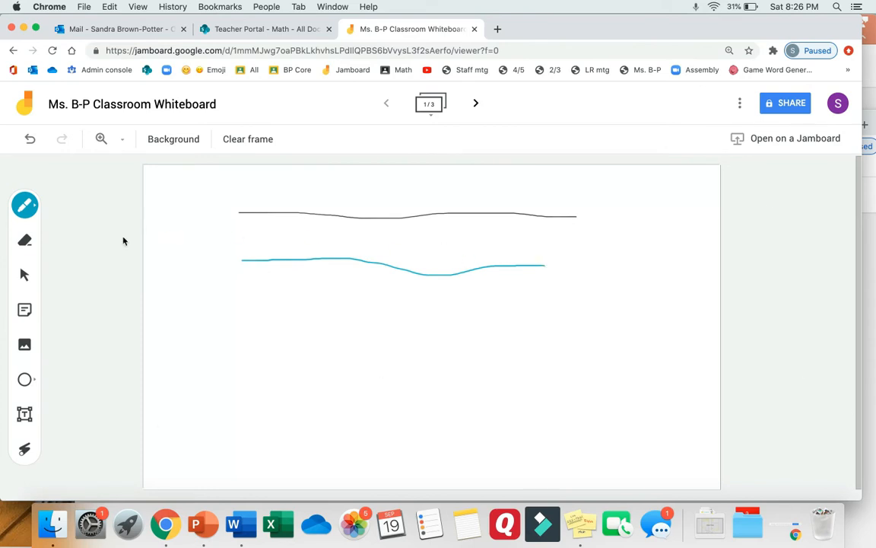
Draw a wide yellow Highlighter stroke under the blue line
left_click(34, 207)
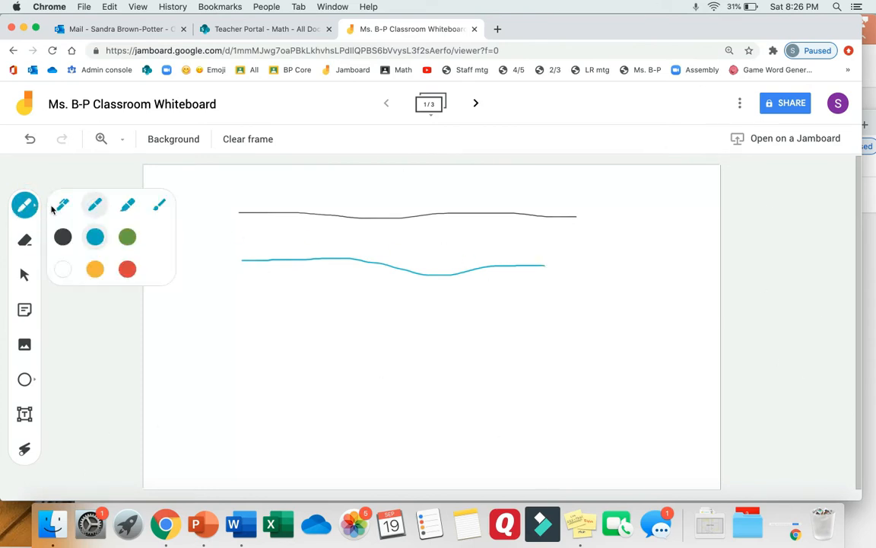
left_click(126, 203)
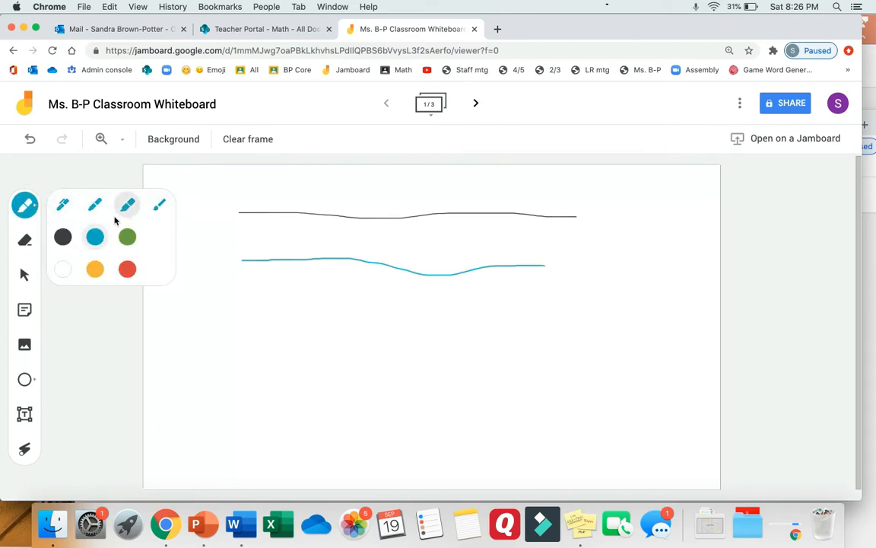
left_click(94, 268)
mouse_move(254, 320)
left_mouse_down()
mouse_move(440, 328)
mouse_move(587, 323)
left_mouse_up()
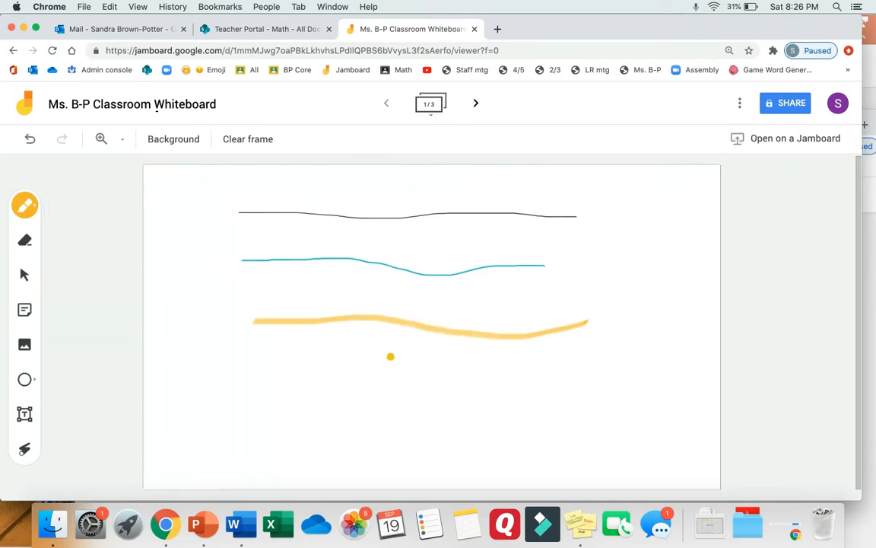
Paint a soft red Brush stroke near the bottom of the frame
left_click(30, 205)
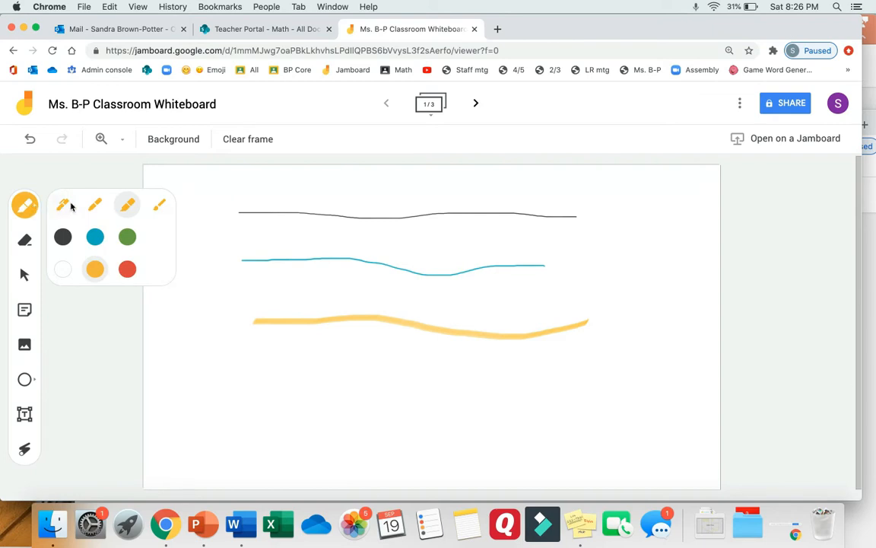
left_click(159, 204)
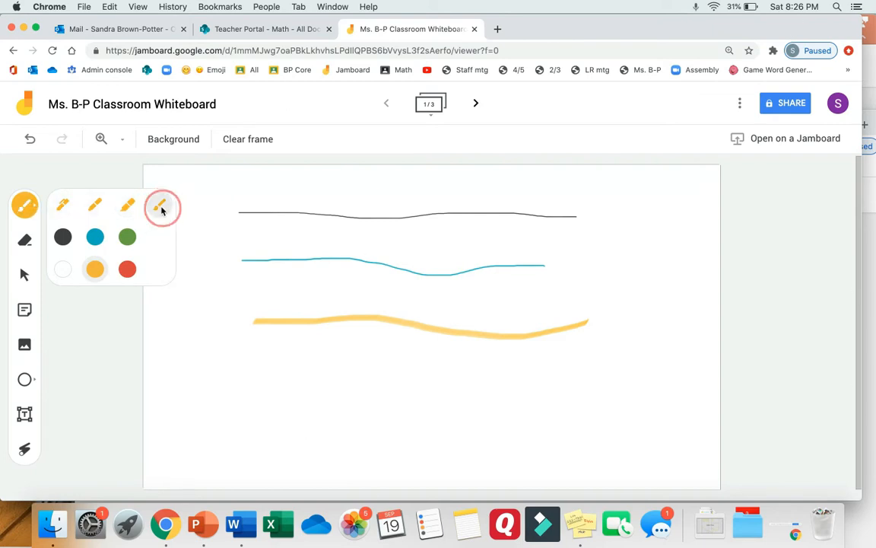
left_click(130, 265)
mouse_move(202, 381)
left_mouse_down()
mouse_move(267, 381)
mouse_move(401, 407)
mouse_move(454, 385)
left_mouse_up()
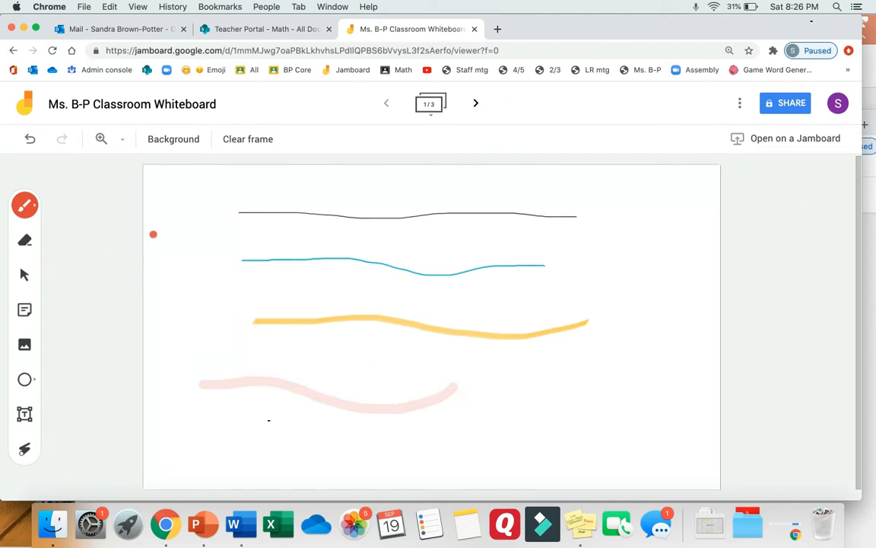
Reset the pen to a black Marker
left_click(35, 207)
left_click(94, 205)
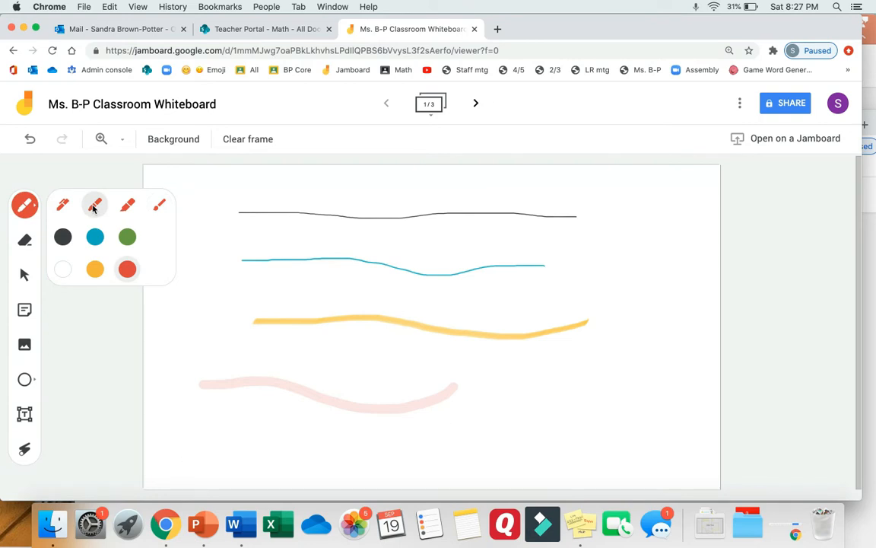
left_click(63, 238)
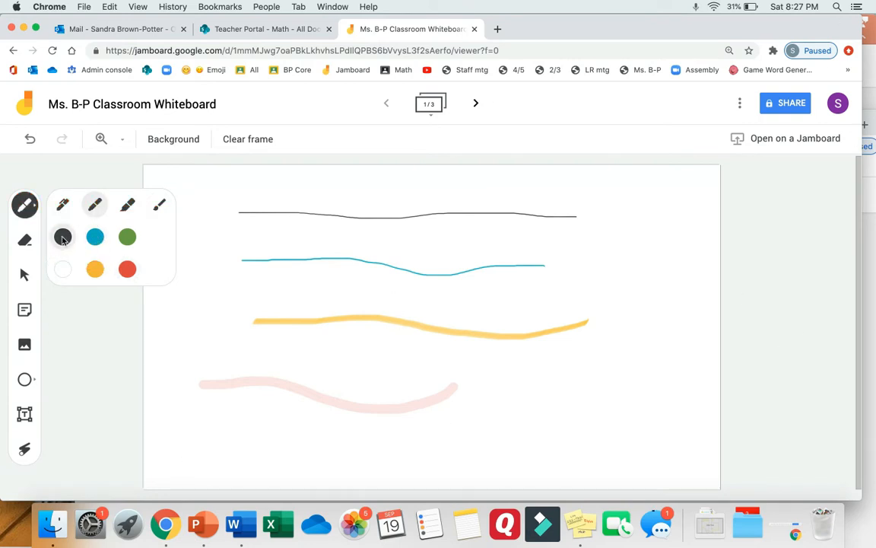
Use Clear frame to erase the black, blue, yellow and red strokes
left_click(24, 205)
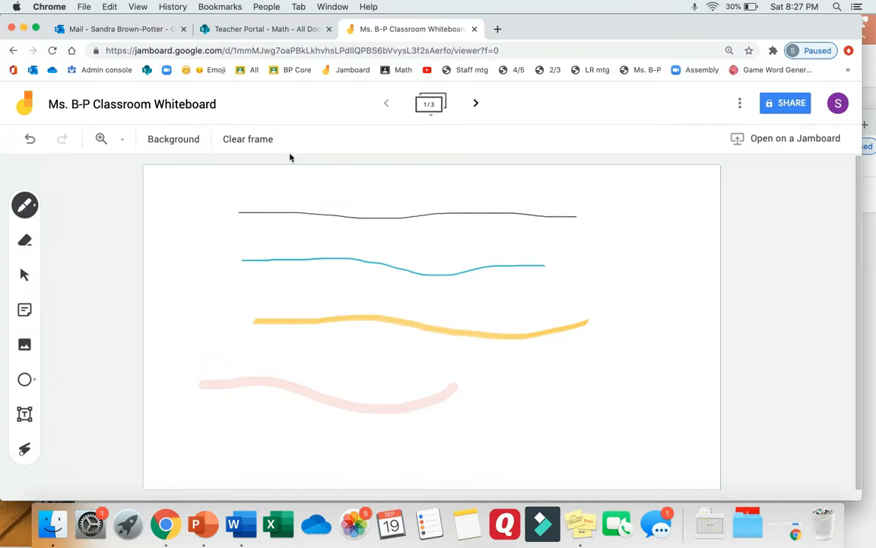
left_click(251, 145)
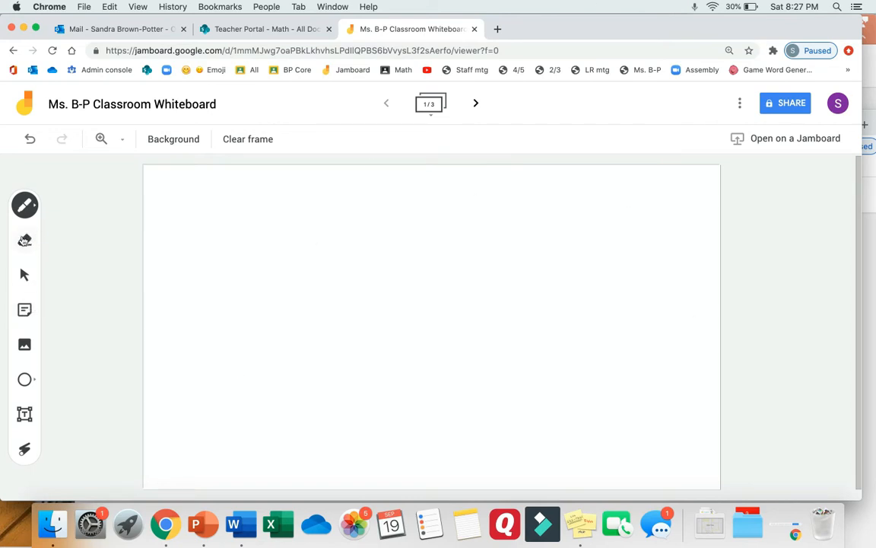
Create a sticky note reading 'My great idea is....', choose Yellow and save it
left_click(25, 310)
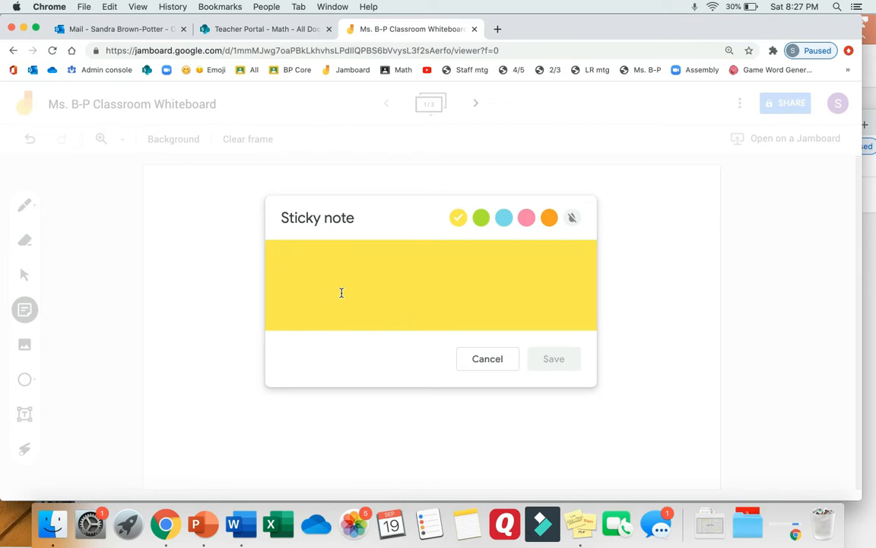
type("My great idea is....")
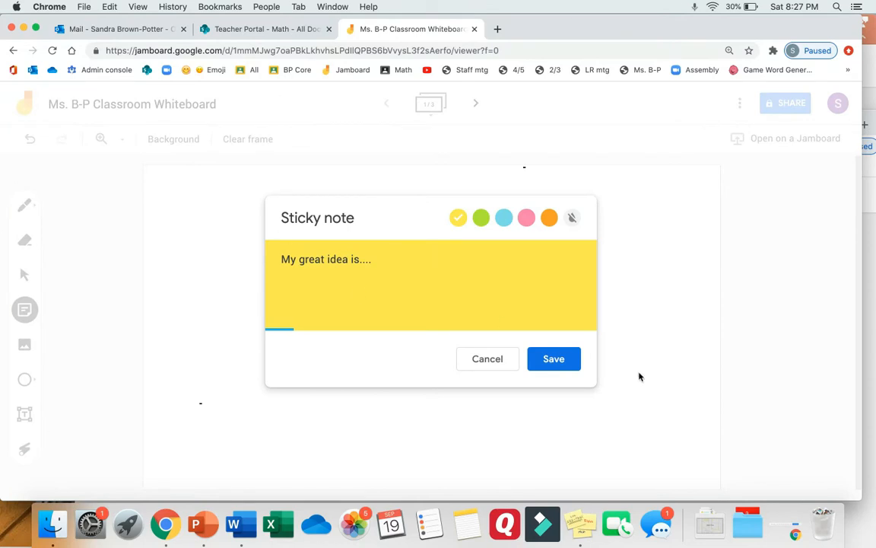
left_click(482, 220)
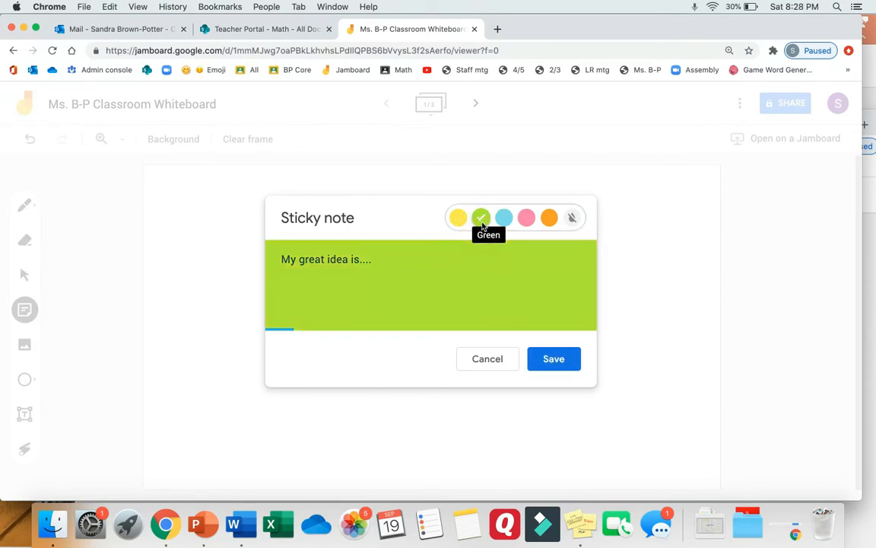
left_click(504, 219)
left_click(525, 220)
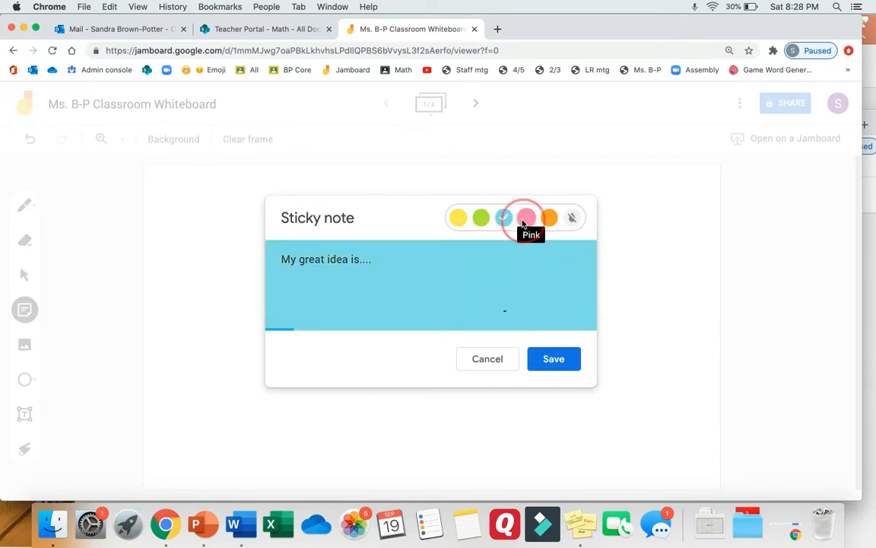
left_click(572, 219)
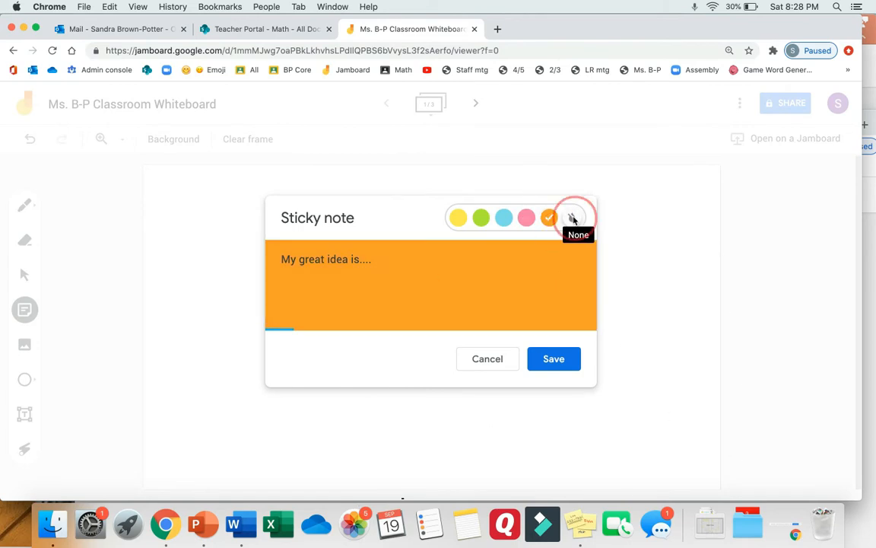
left_click(458, 218)
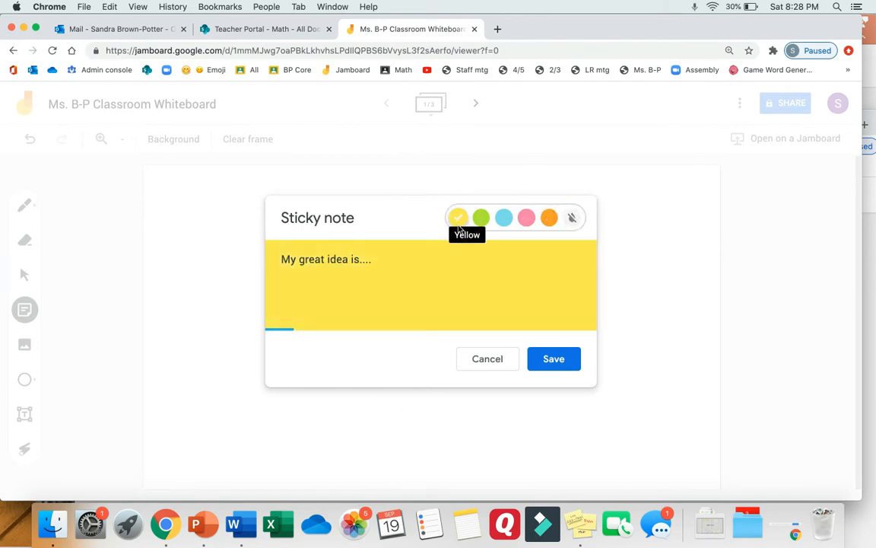
left_click(539, 362)
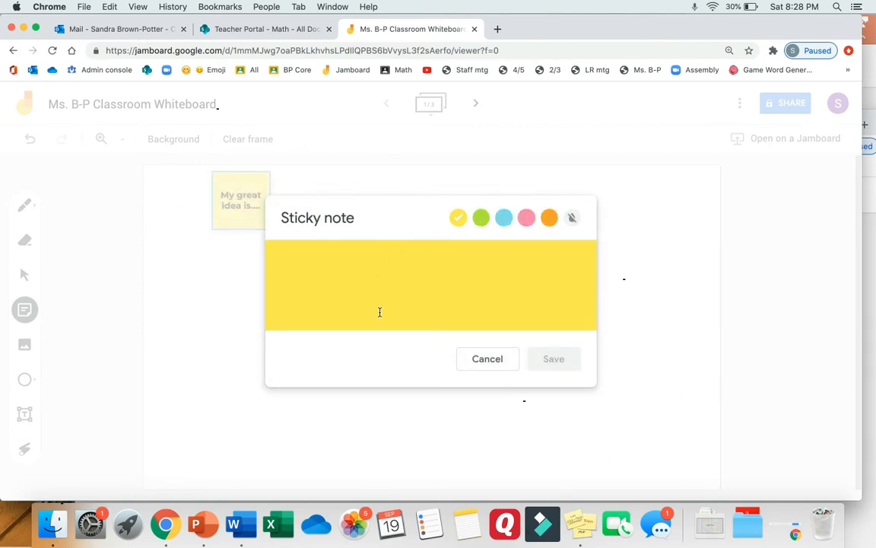
left_click(485, 366)
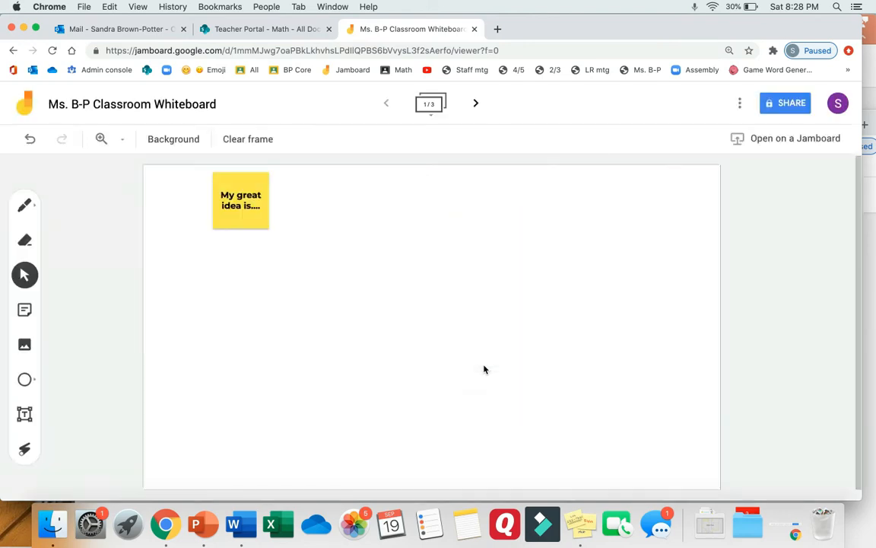
Drag the yellow note down-right and enlarge it with its corner handle
left_click(258, 223)
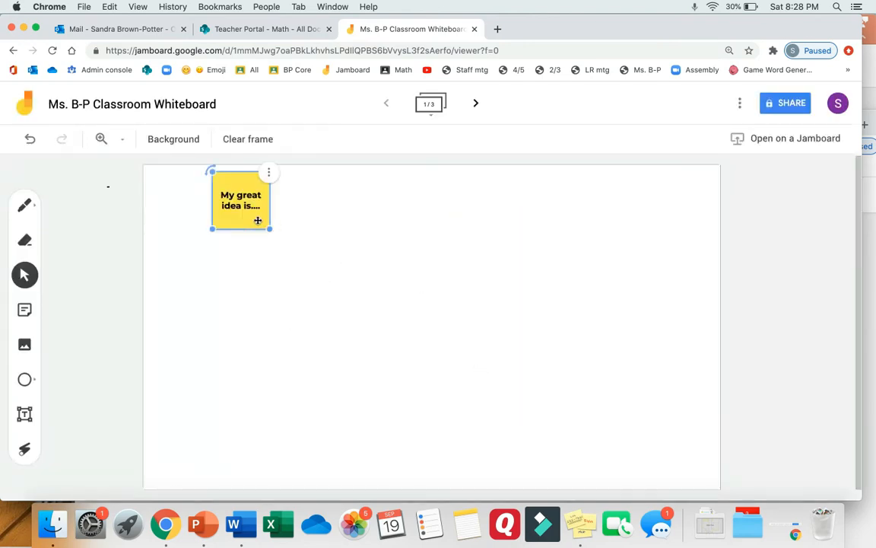
left_click_drag(246, 213, 253, 271)
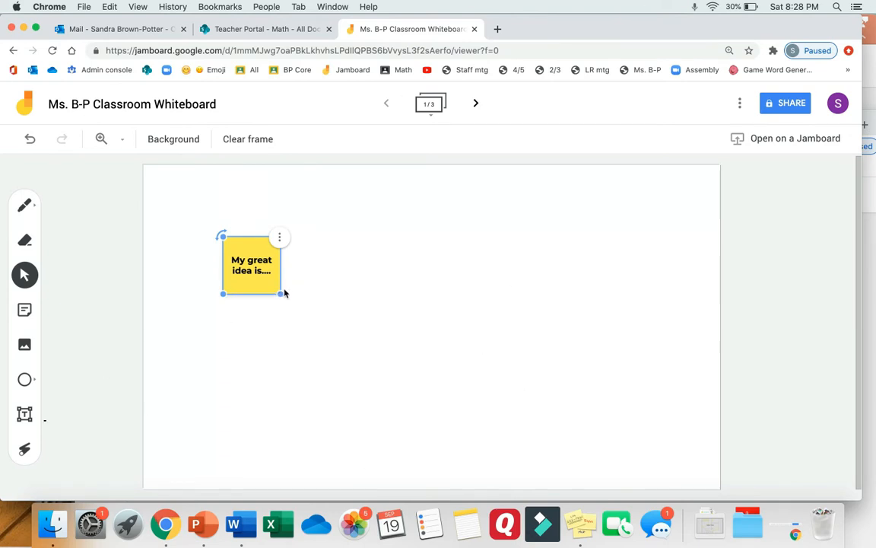
left_click_drag(281, 293, 336, 305)
left_click(335, 284)
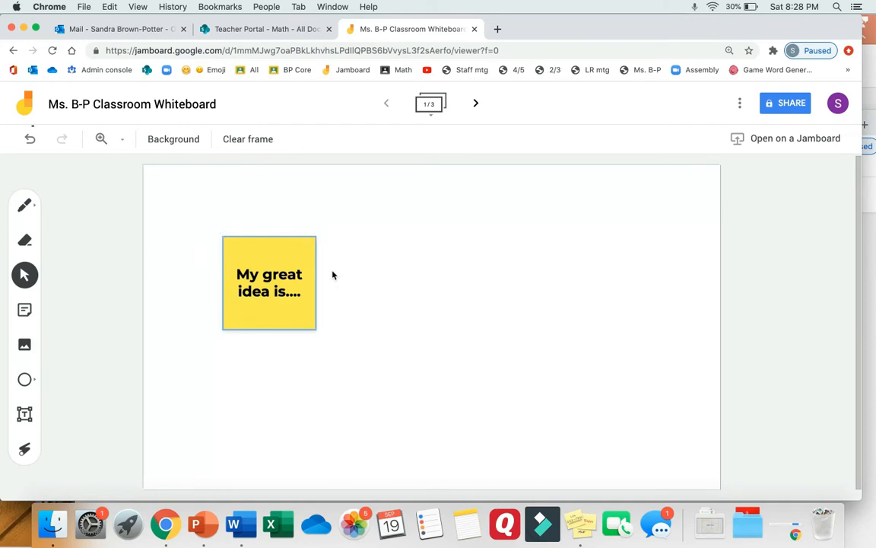
left_click(299, 275)
left_click(316, 241)
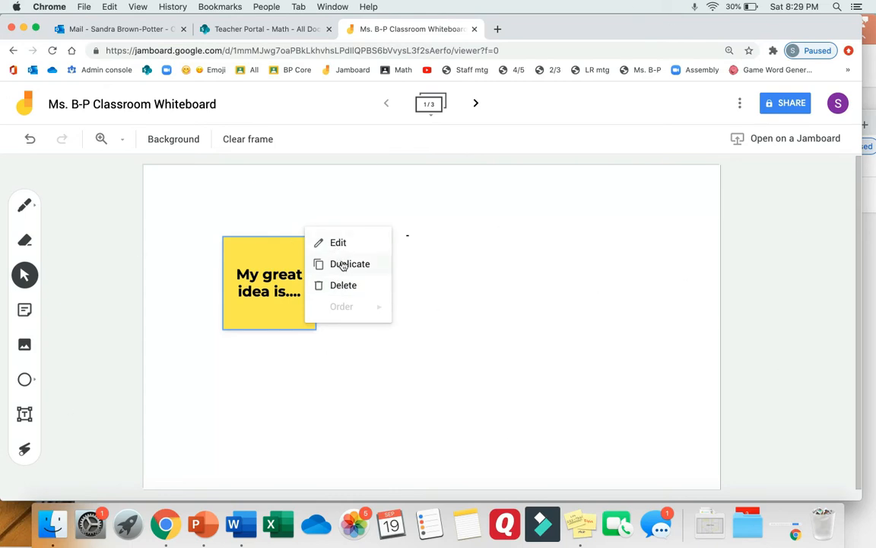
Duplicate the yellow note and move the copy well to its right
left_click(343, 264)
left_click_drag(289, 268, 395, 260)
left_click_drag(455, 254, 487, 254)
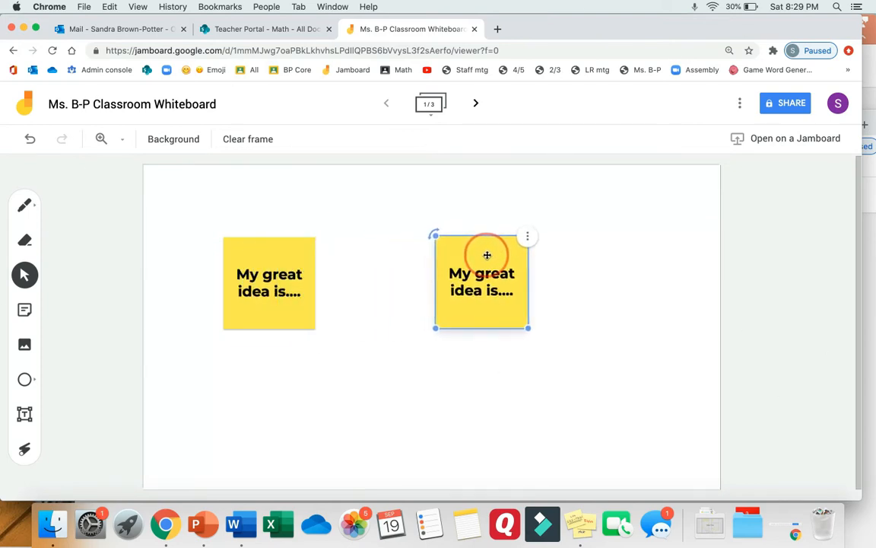
left_click(387, 338)
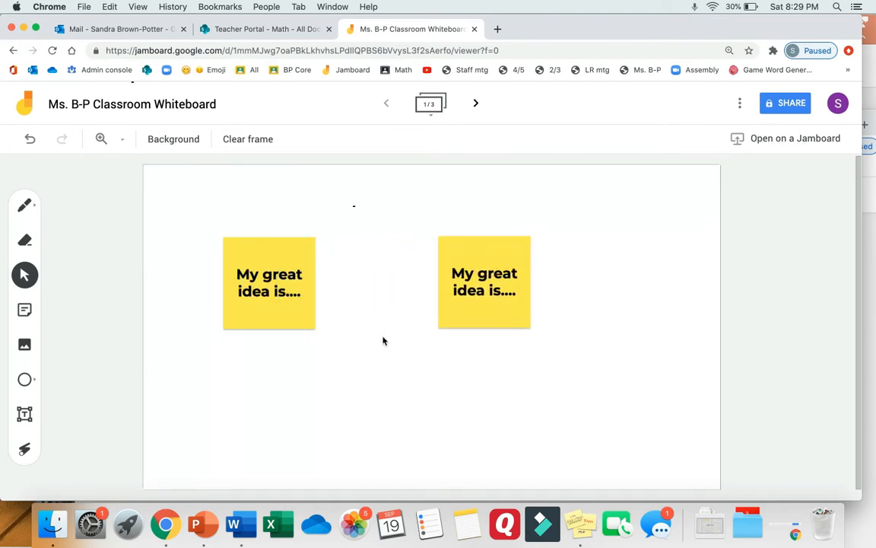
Edit the right-hand copy to make it blue and save
left_click(482, 307)
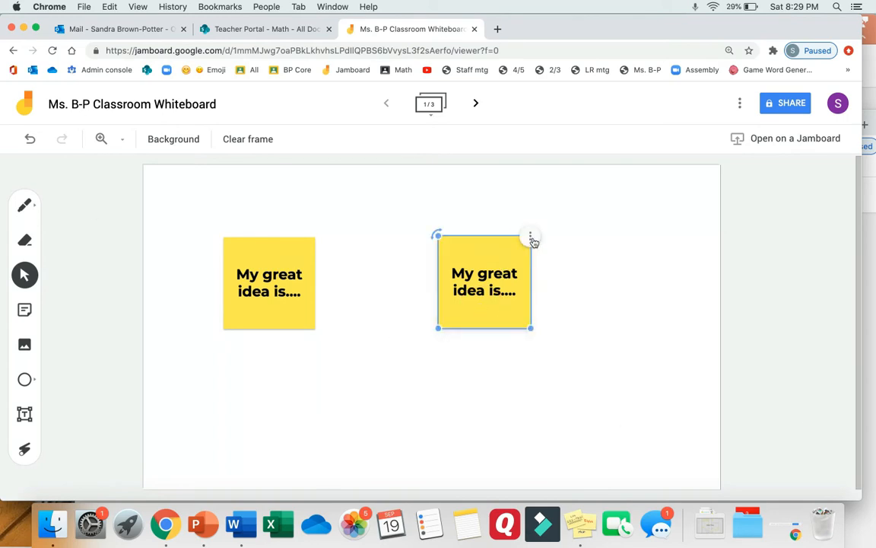
left_click(532, 240)
left_click(535, 242)
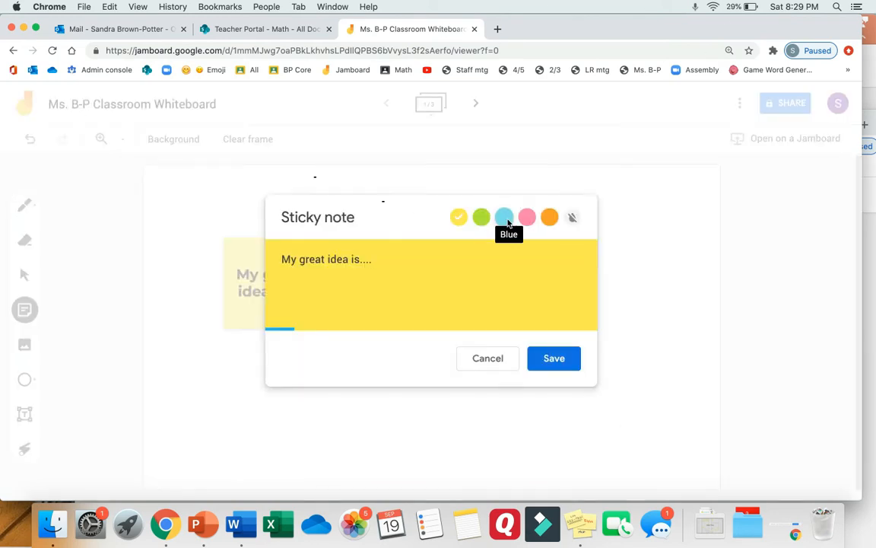
left_click(505, 219)
left_click(553, 360)
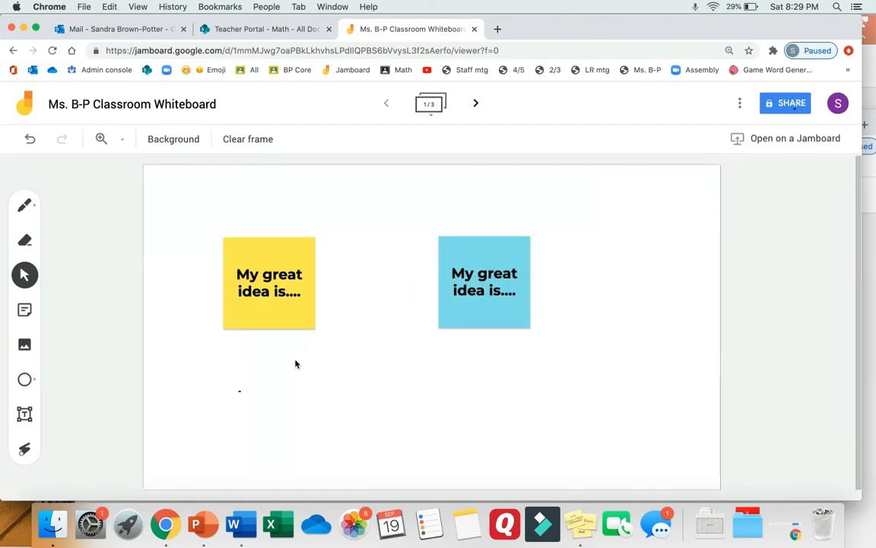
Try the square, triangle, diamond and other shapes, settling on the Arrow
left_click(35, 383)
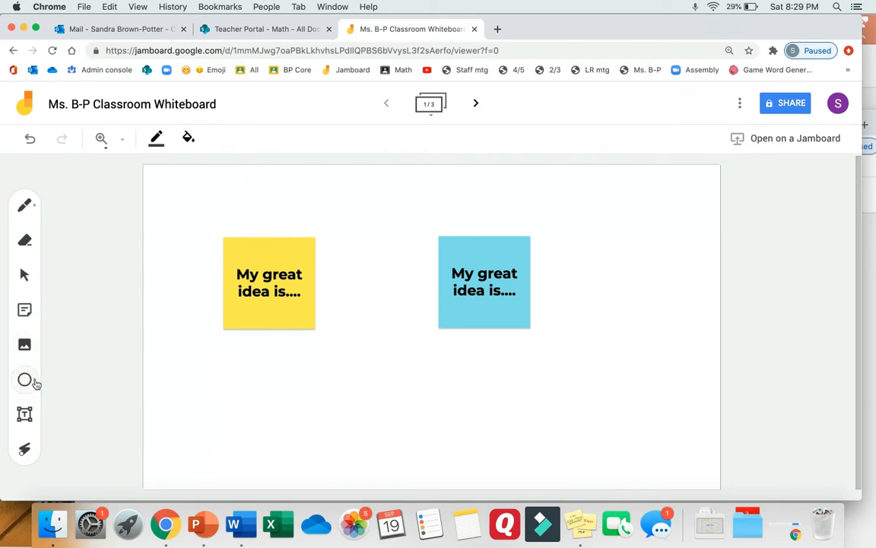
left_click(35, 383)
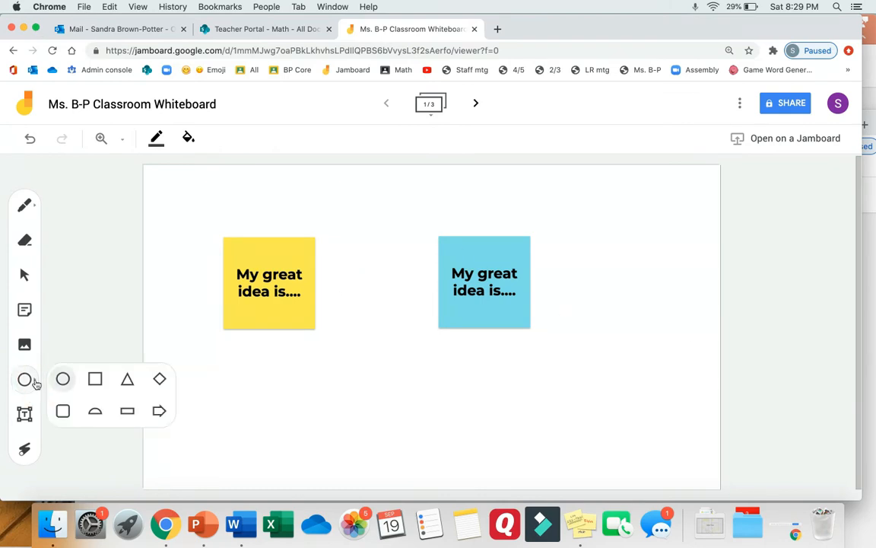
left_click(94, 383)
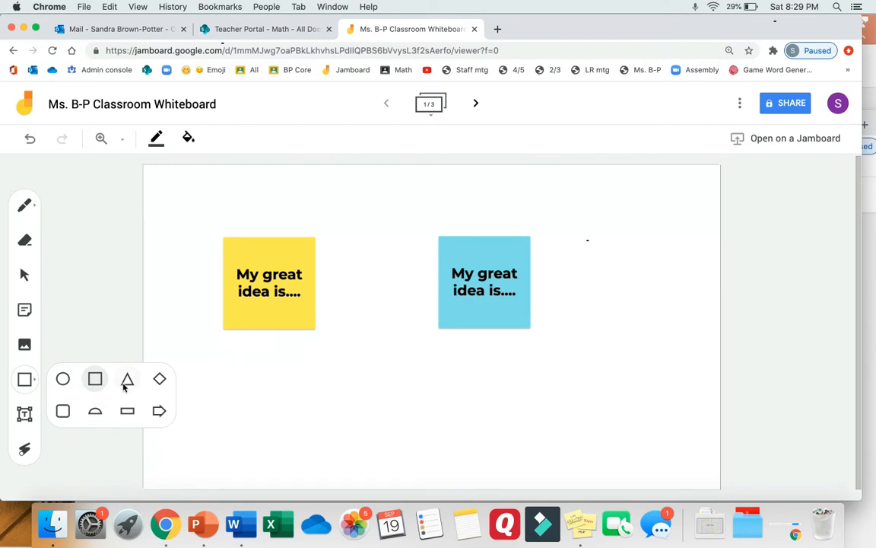
left_click(127, 379)
left_click(159, 379)
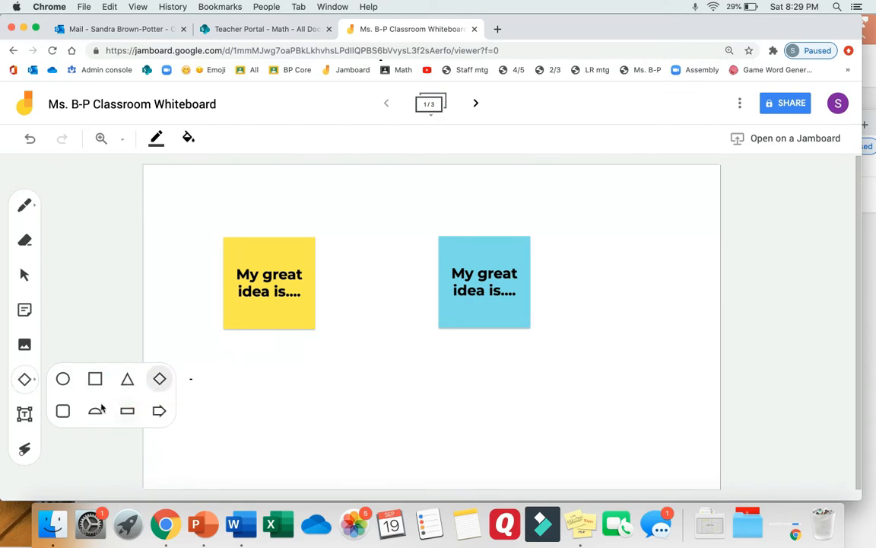
left_click(63, 411)
left_click(95, 411)
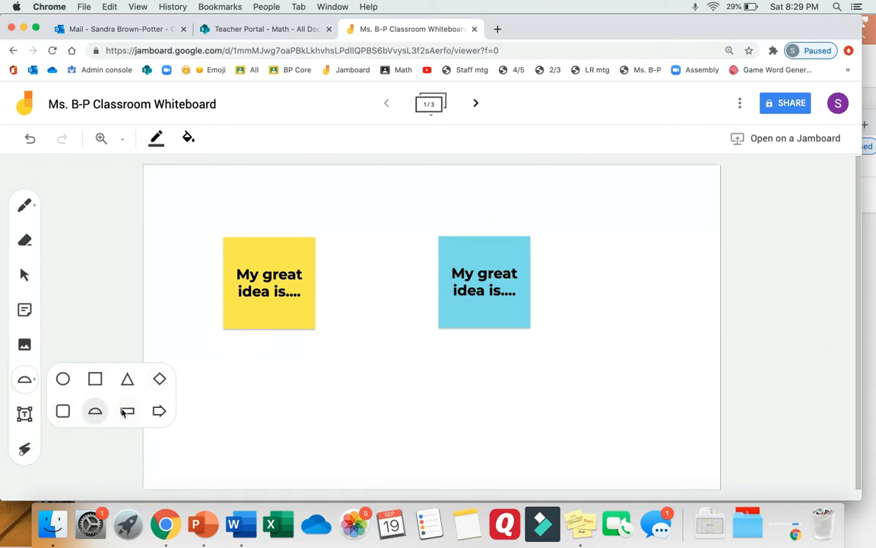
left_click(127, 411)
left_click(160, 411)
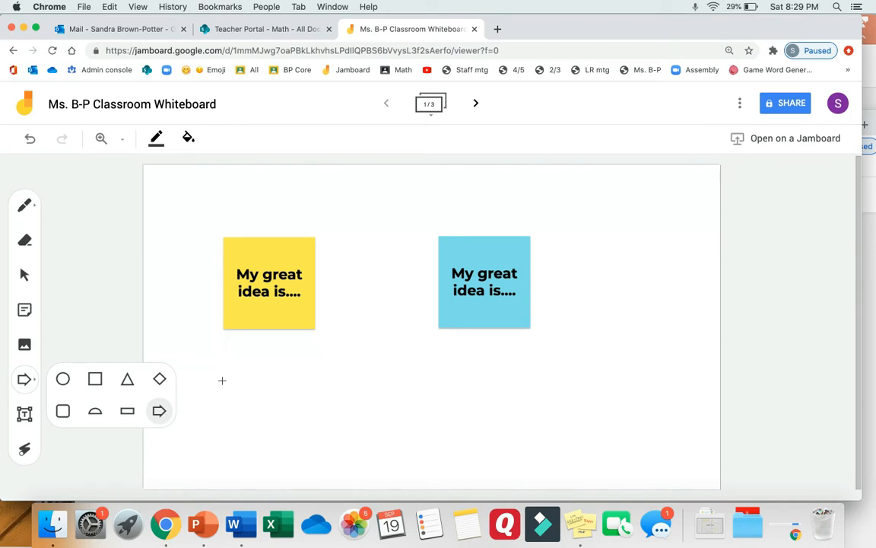
Draw a large right-pointing outlined arrow beneath the sticky notes
left_click(222, 380)
left_click_drag(229, 379, 471, 447)
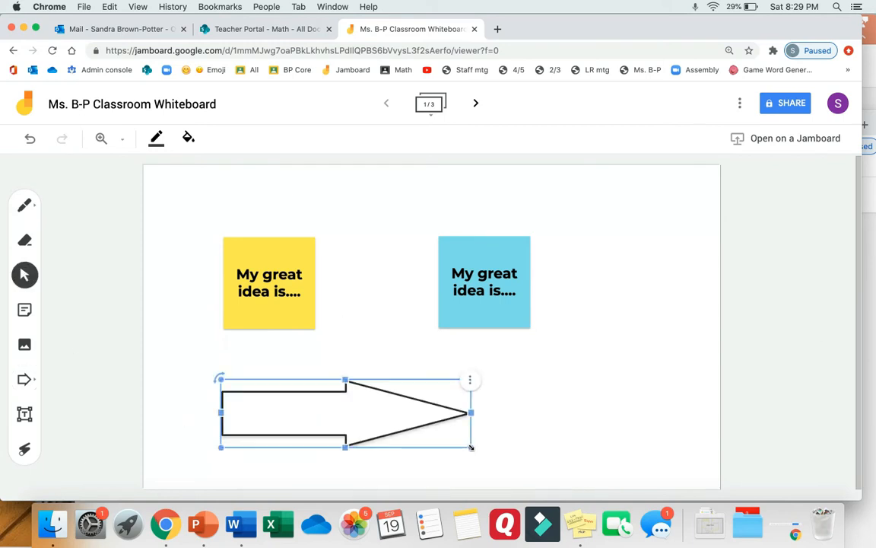
left_click(470, 380)
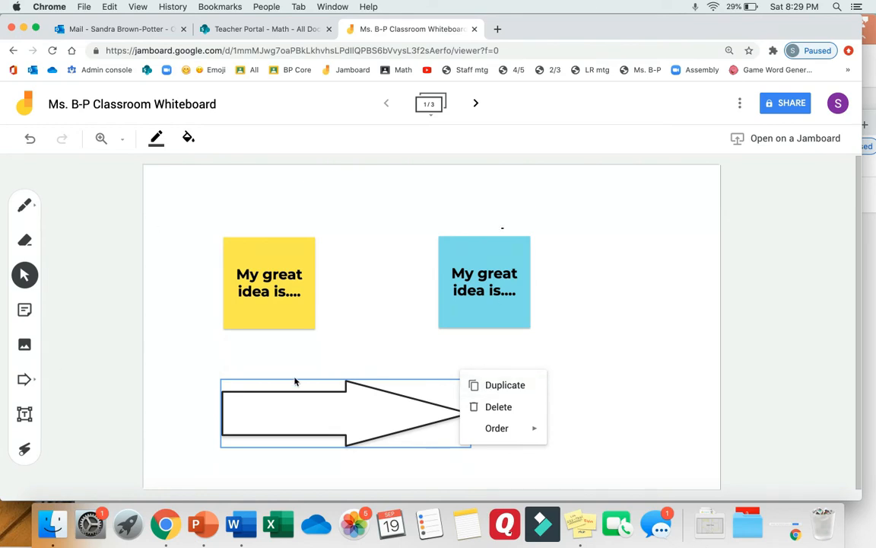
left_click(183, 380)
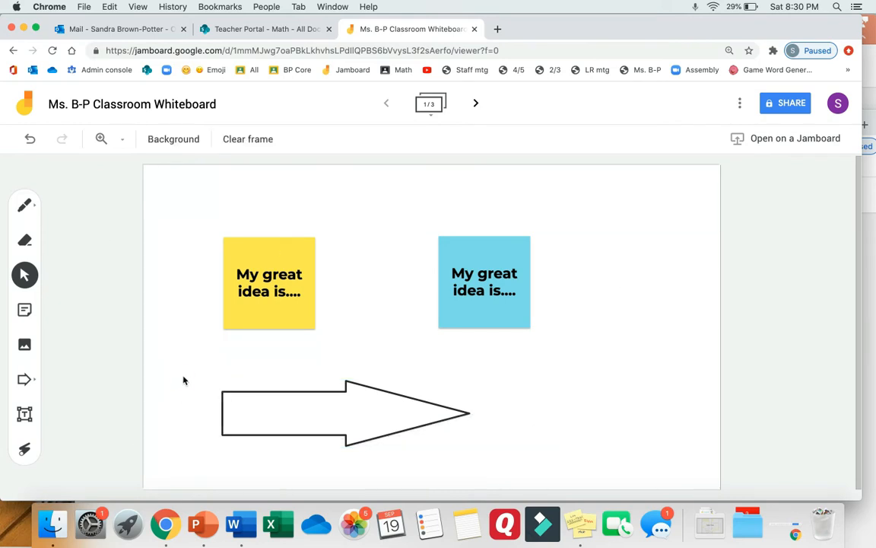